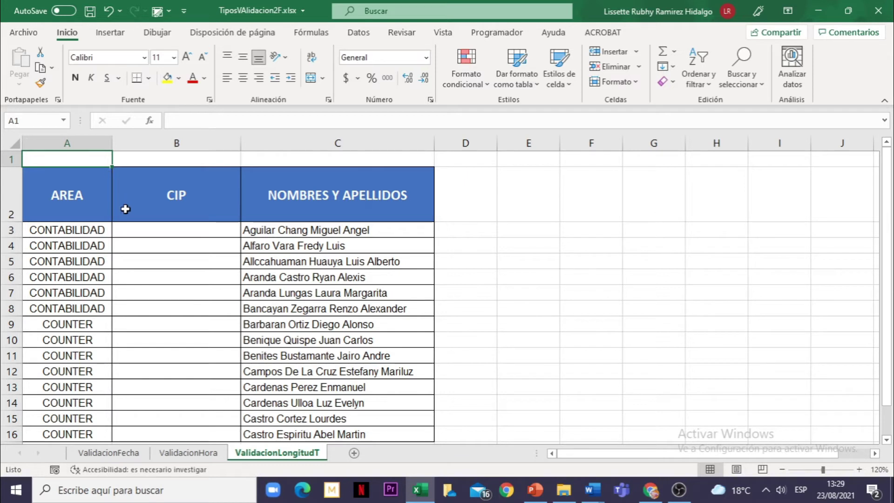
- Select the empty CIP cells B3 through B16
click(145, 233)
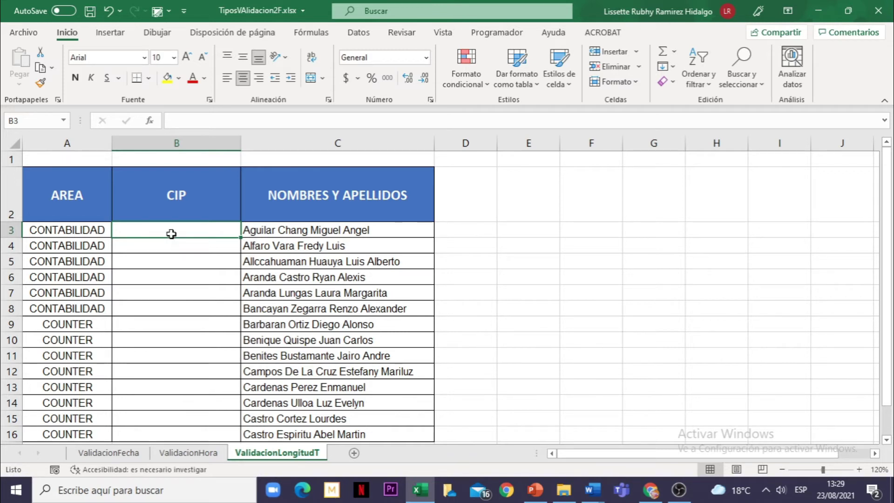
drag(171, 233, 175, 433)
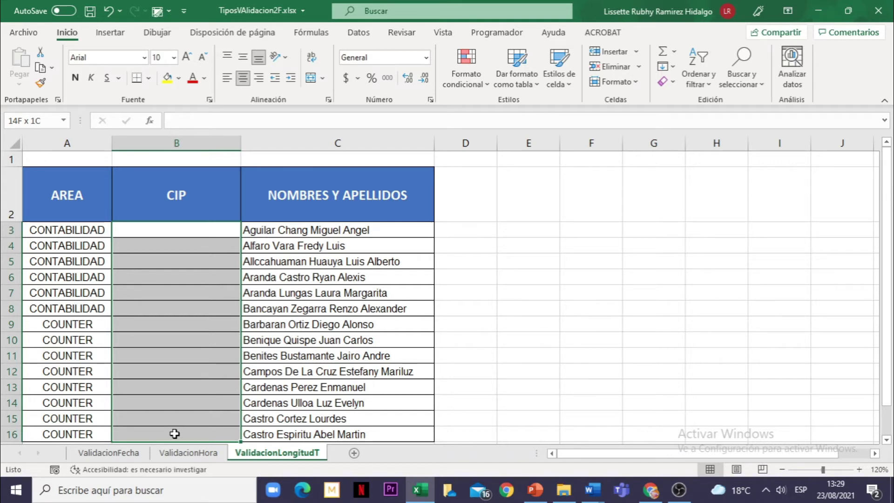
drag(174, 433, 174, 431)
- Add a data validation rule to B3:B16 allowing only text length equal to 8
click(359, 33)
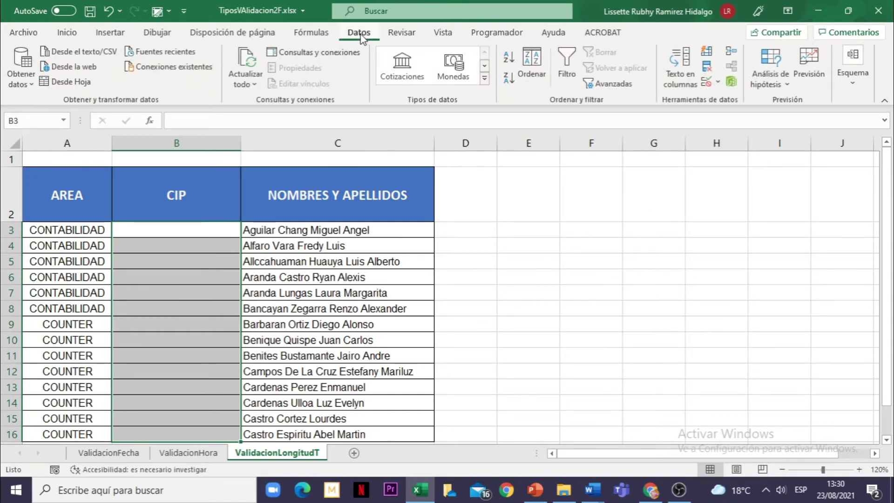
click(707, 83)
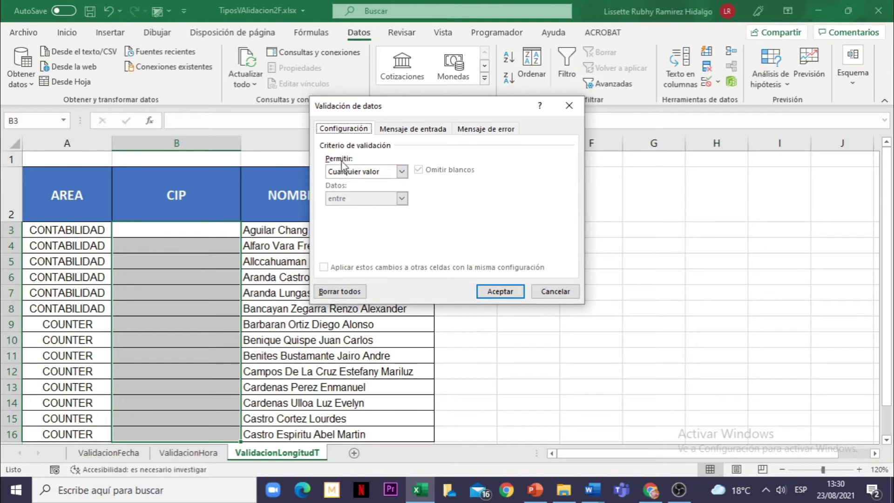
click(402, 171)
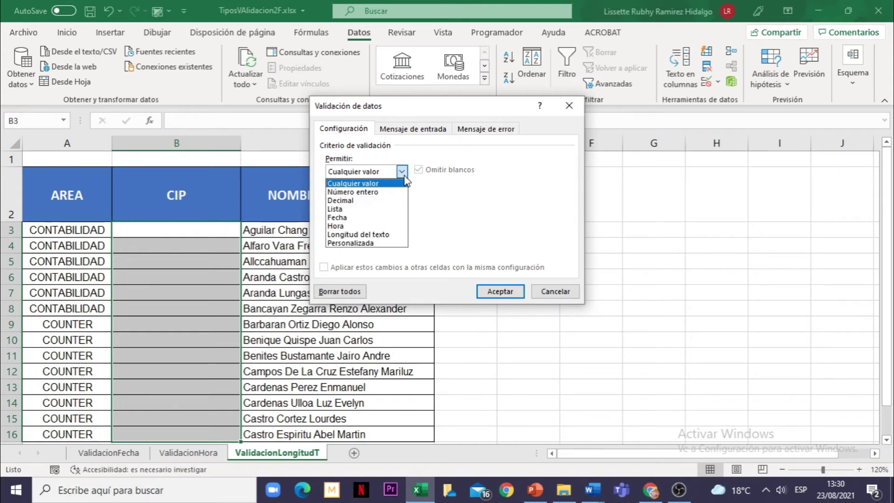
click(367, 236)
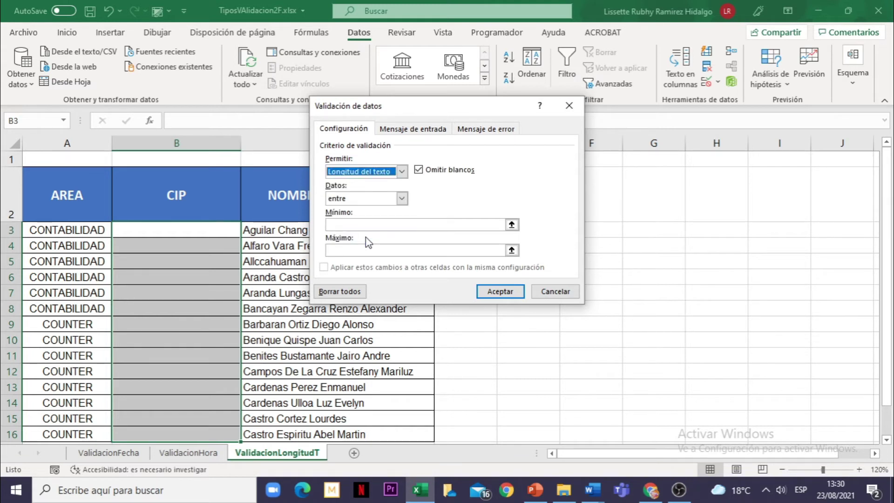
click(401, 198)
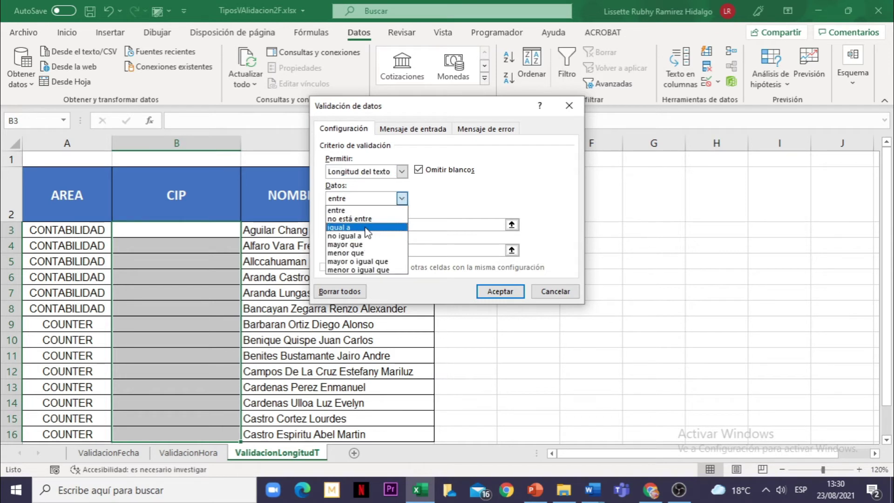
click(368, 228)
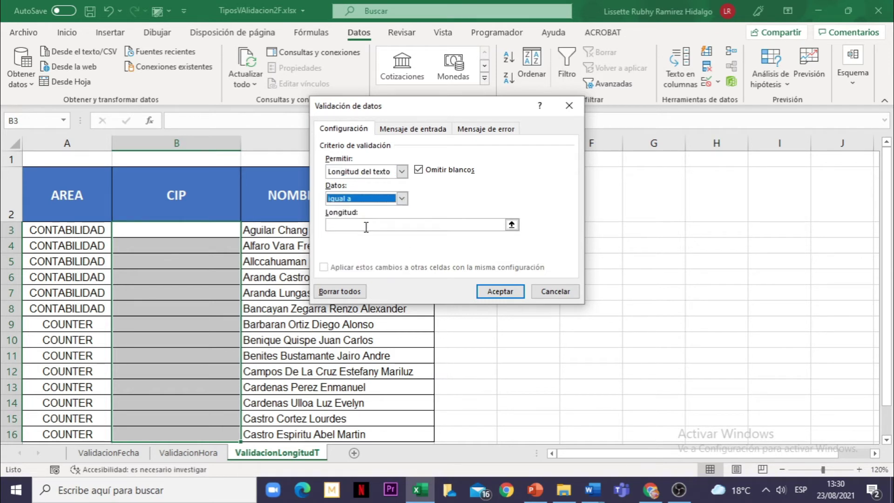
click(362, 225)
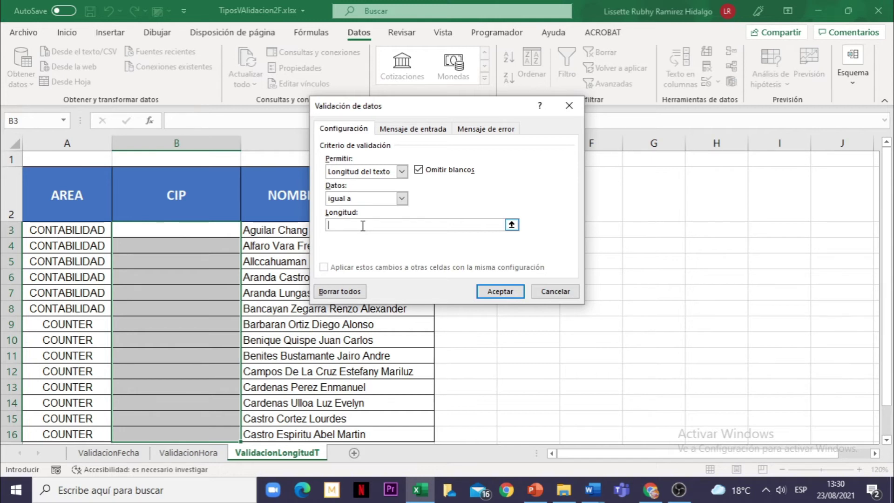
text(8)
click(393, 129)
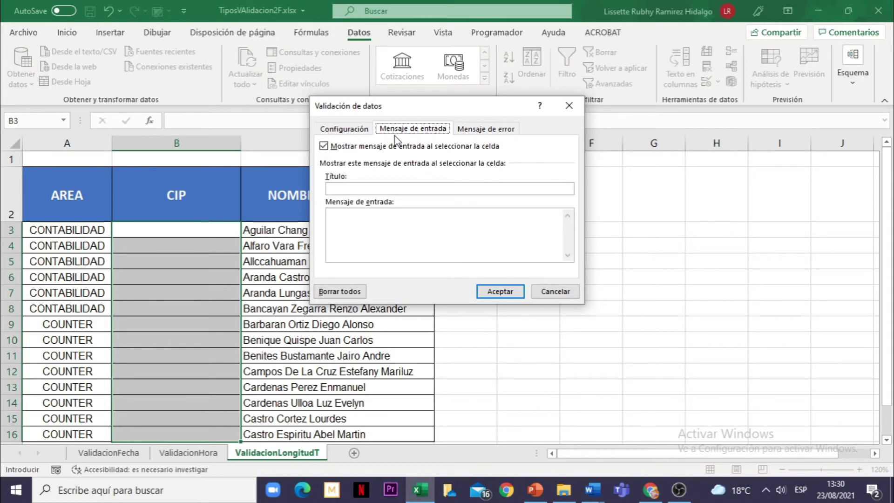
- Add an error alert titled 'Error' reading 'Ingresar código CIP de 8 caracteres' and apply the rule
click(490, 132)
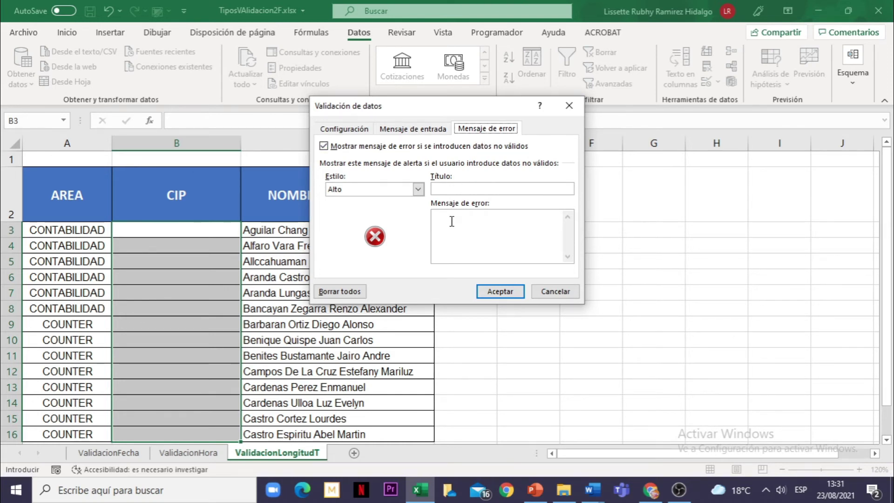
click(458, 188)
text(Error)
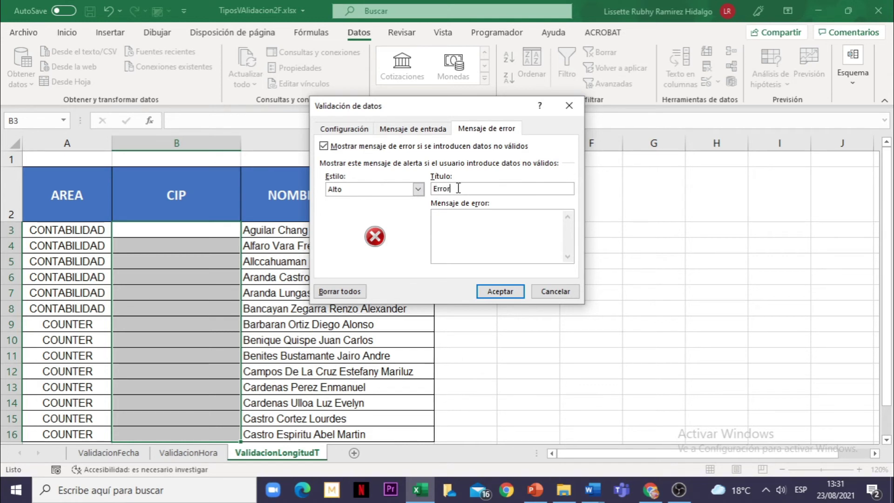
click(449, 227)
text(Ingresa)
text(r cos)
key(BackSpace)
text(ód)
text(igo CIP)
text( de 8 c)
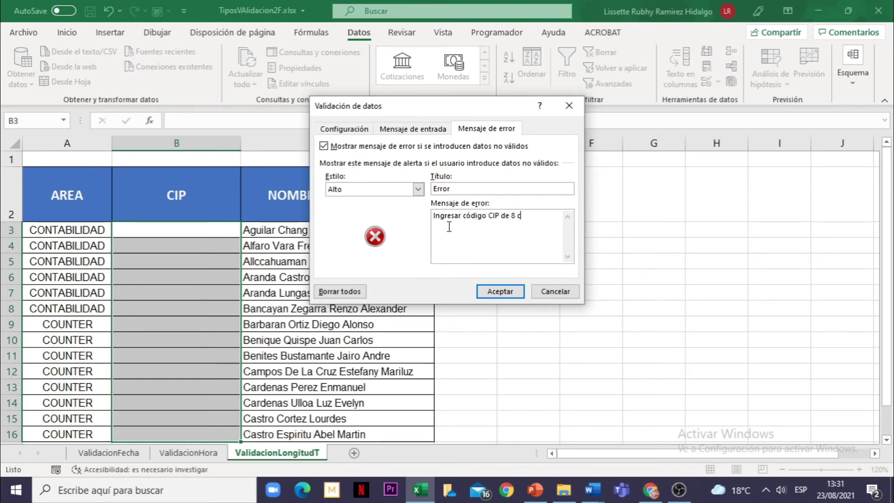
text(aracteres)
click(513, 291)
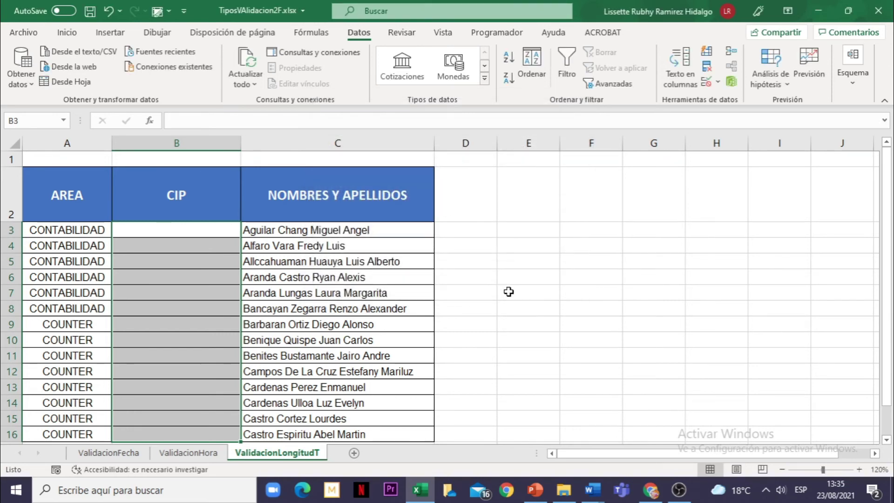
- Test B3 with a nine-digit code, then dismiss the Error alert that rejects it
click(149, 230)
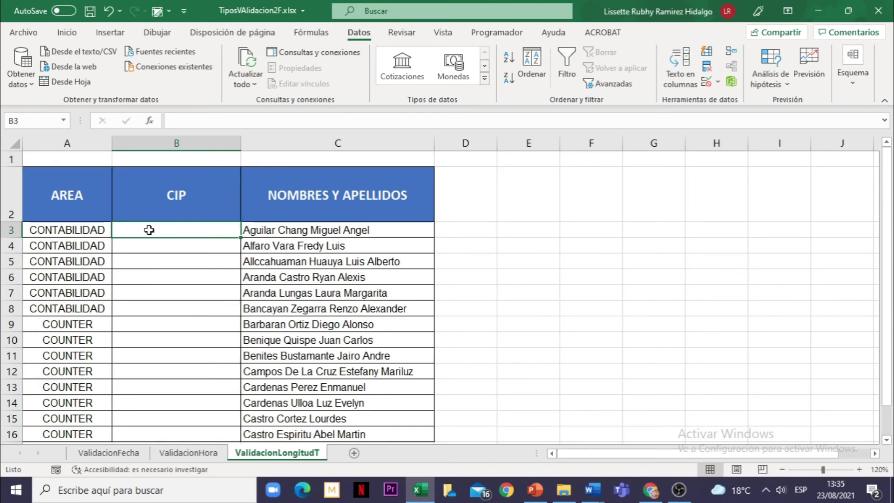
text(789)
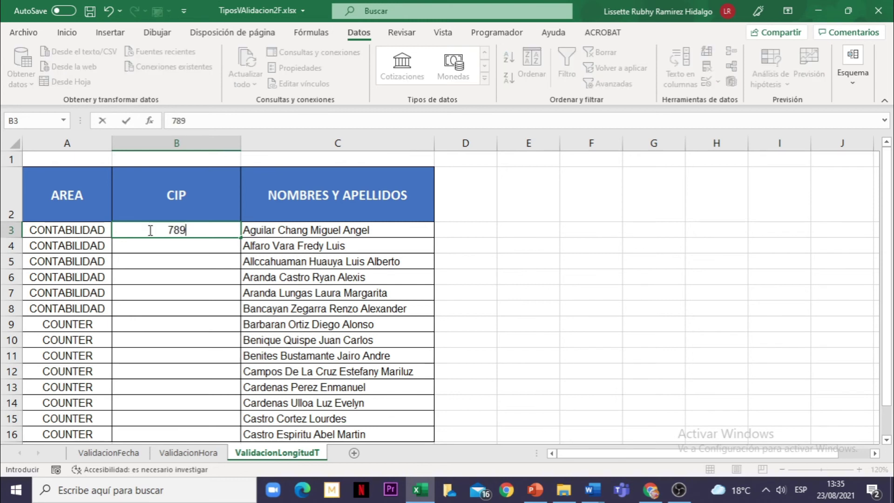
text(45677)
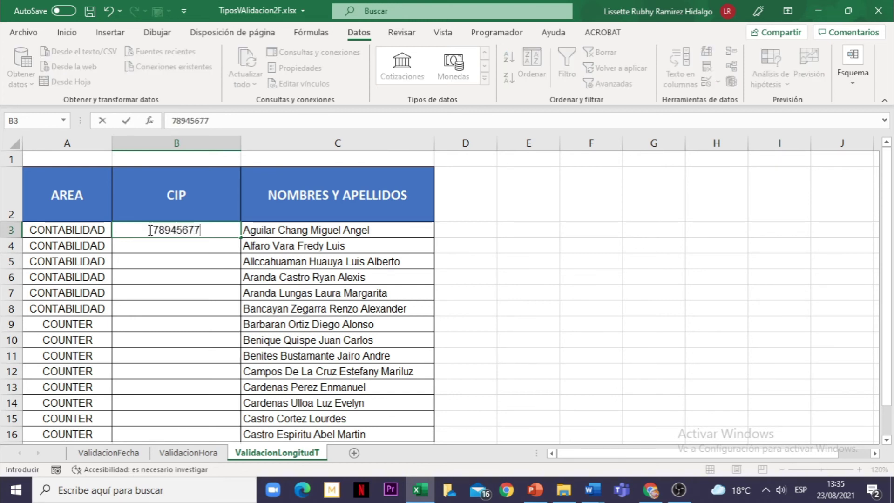
text(8)
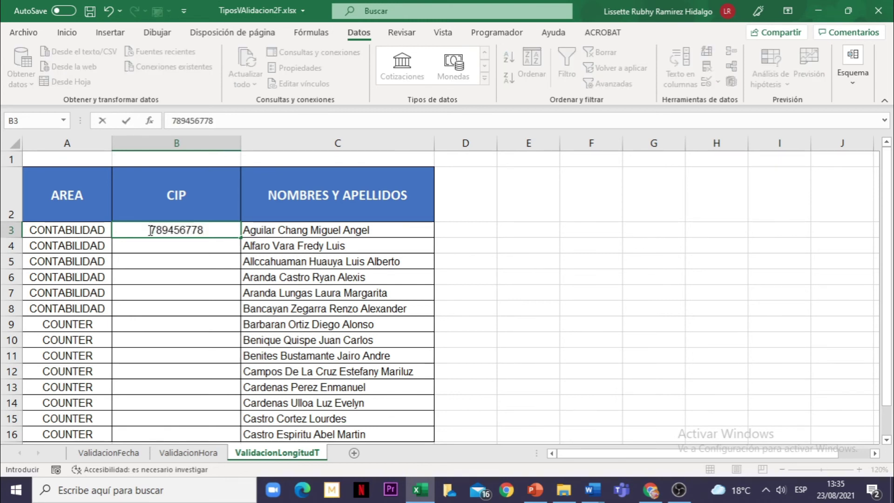
key(Return)
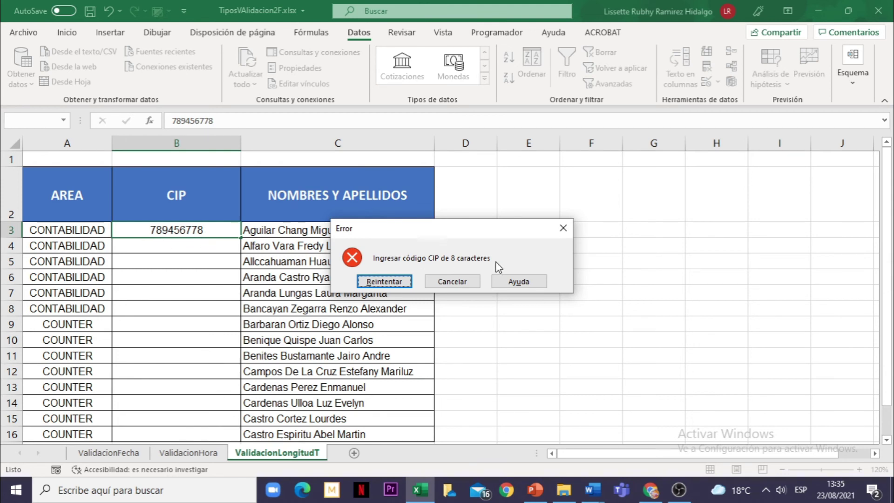
click(562, 230)
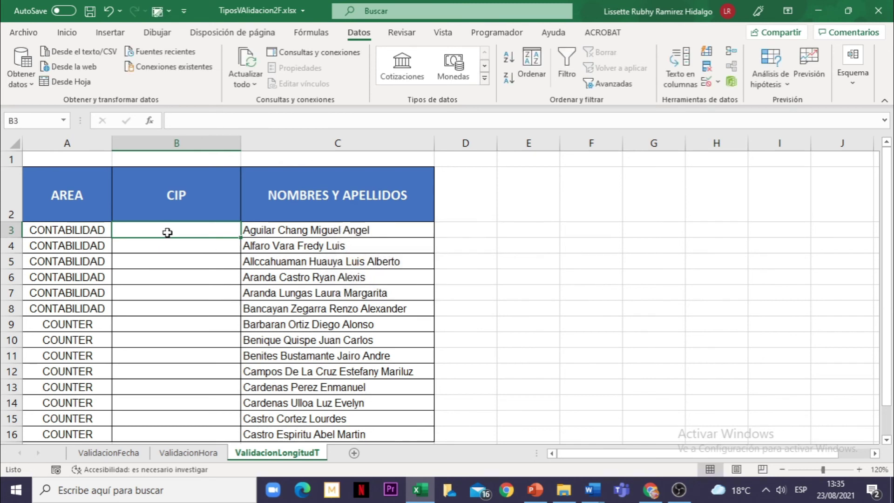
- Enter a valid eight-digit CIP code in B3 and confirm it is accepted
text(897)
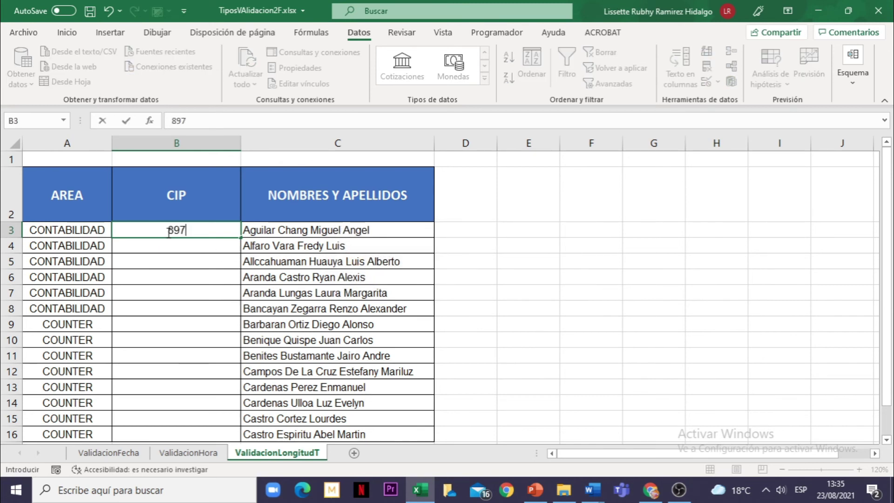
text(86789)
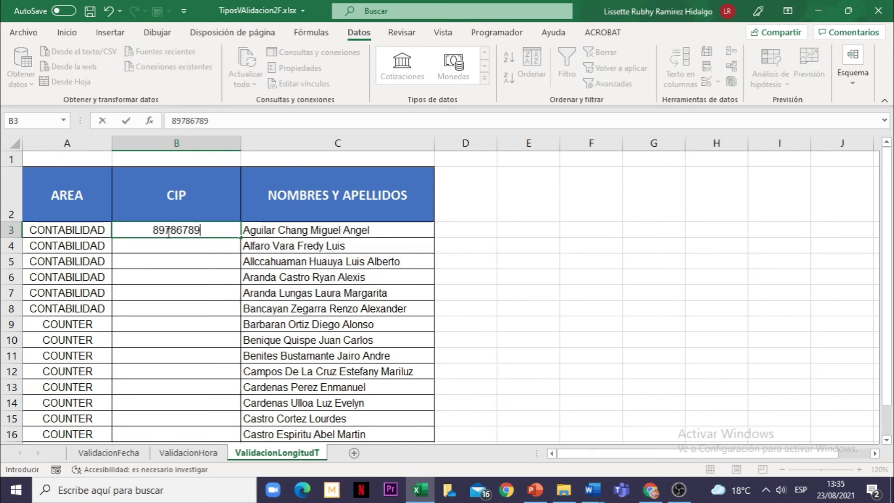
key(Return)
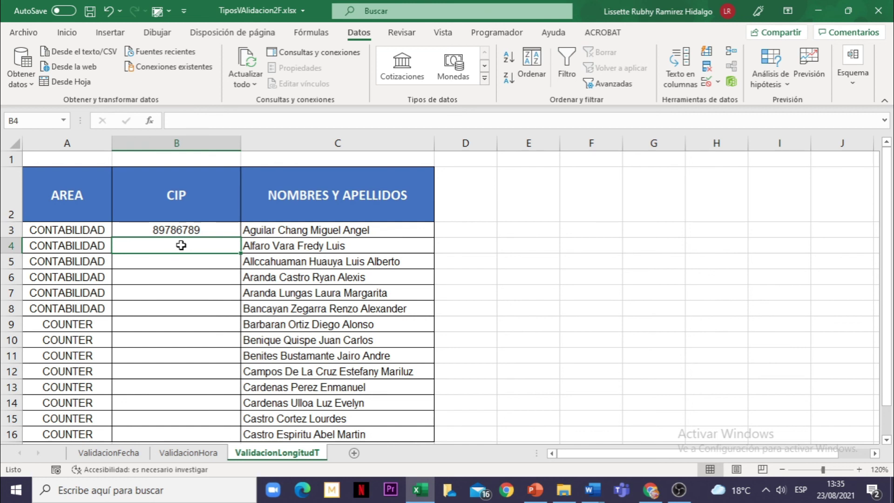
click(182, 280)
click(179, 351)
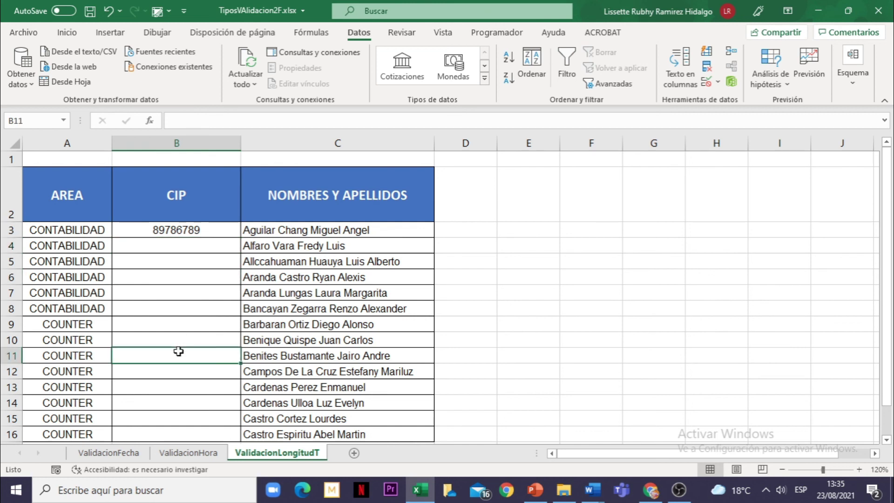